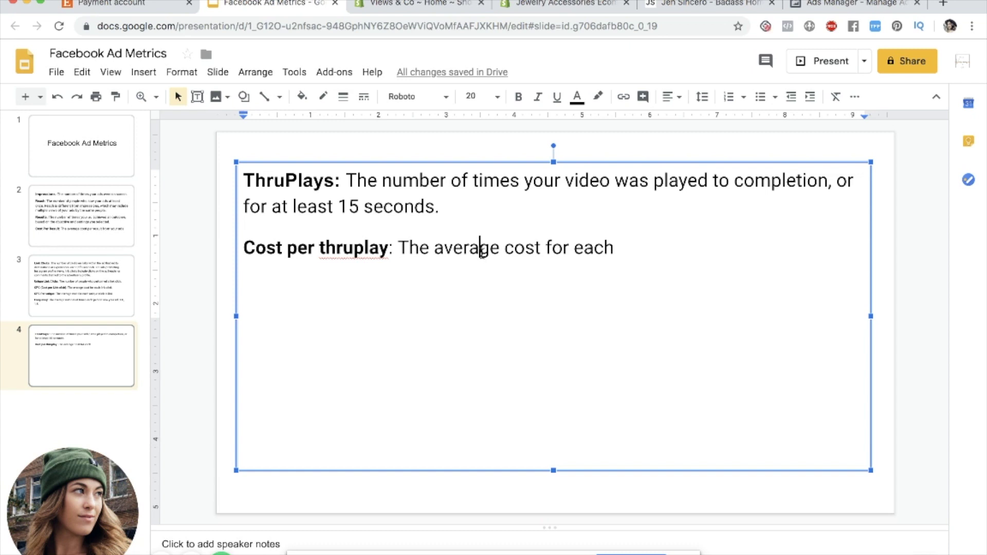
# Step: Review the metric definitions on slides 2, 3 and 4 of the presentation
pyautogui.click(348, 249)
pyautogui.click(80, 280)
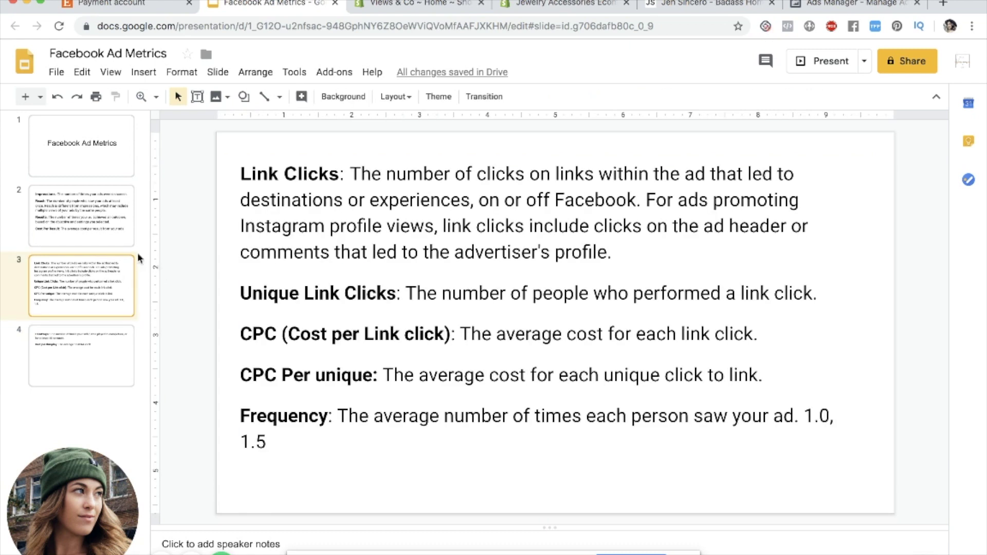
pyautogui.click(91, 227)
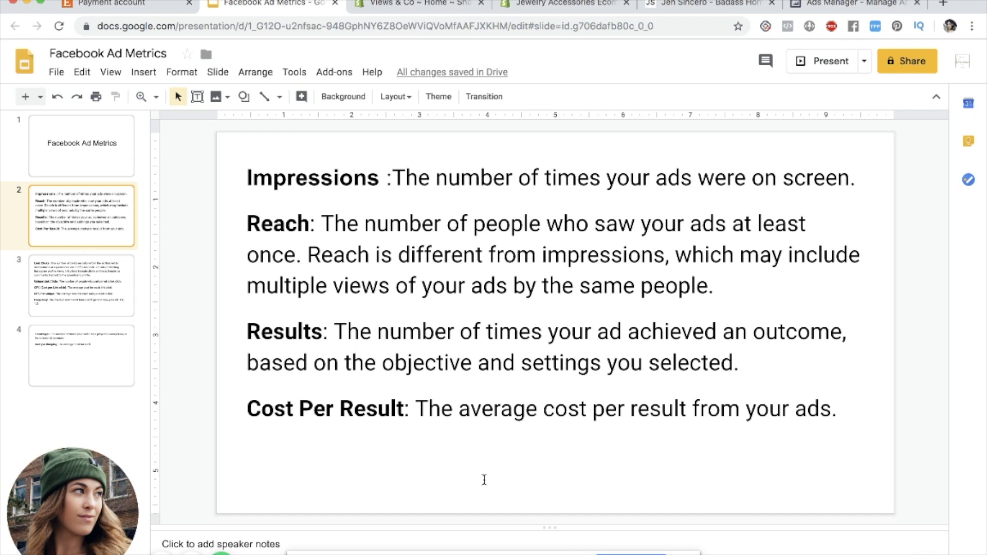
pyautogui.click(59, 278)
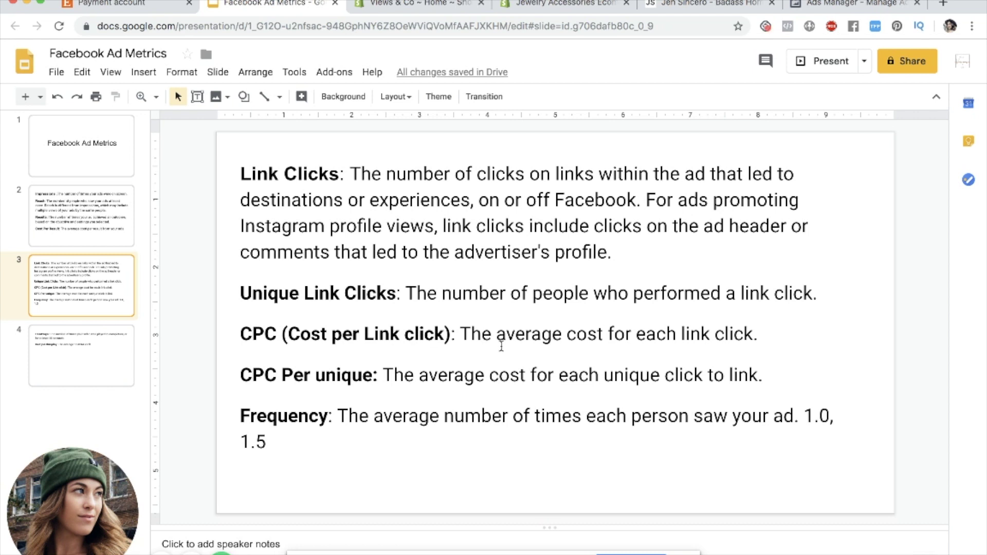
pyautogui.click(78, 337)
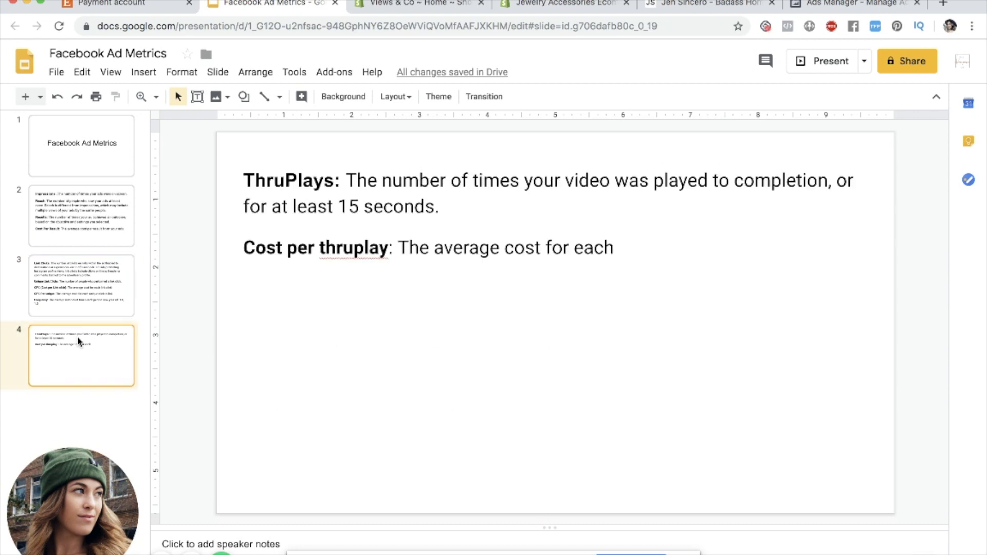
# Step: Add the paragraph "CTR: Click through rate" below the Cost per thruplay definition on slide 4
pyautogui.click(671, 246)
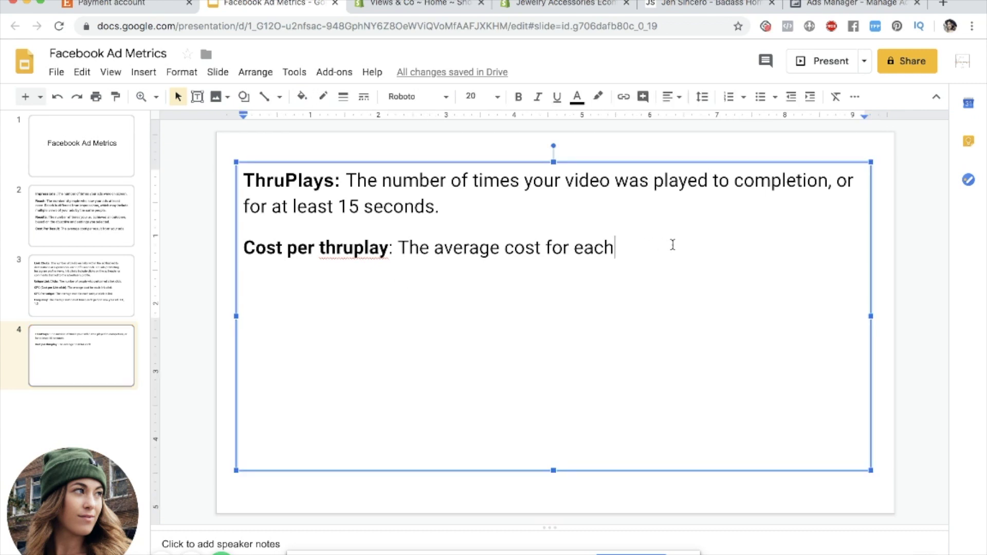
pyautogui.press('Return')
pyautogui.press('Return')
pyautogui.click(91, 276)
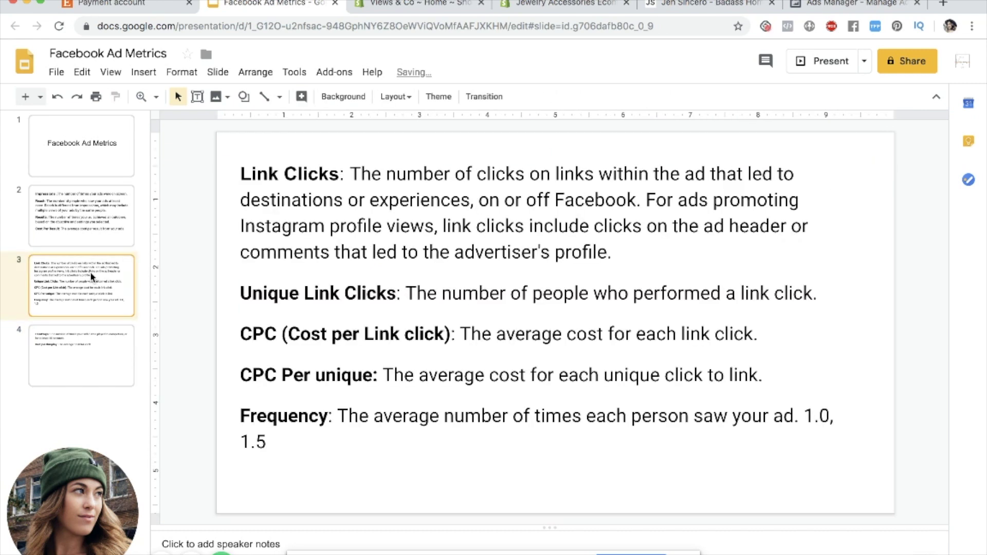
pyautogui.click(93, 197)
pyautogui.click(89, 368)
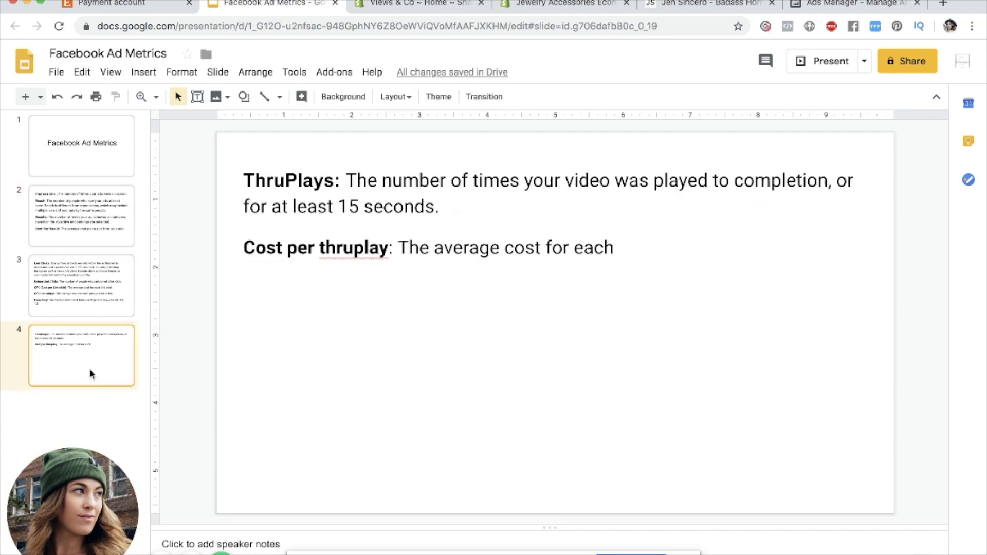
pyautogui.click(265, 278)
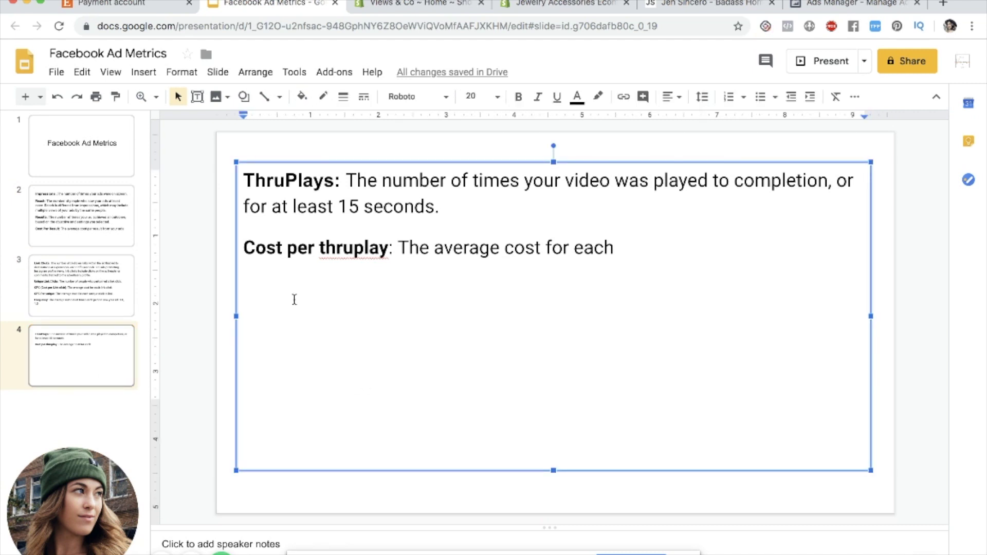
pyautogui.write('CTR: ')
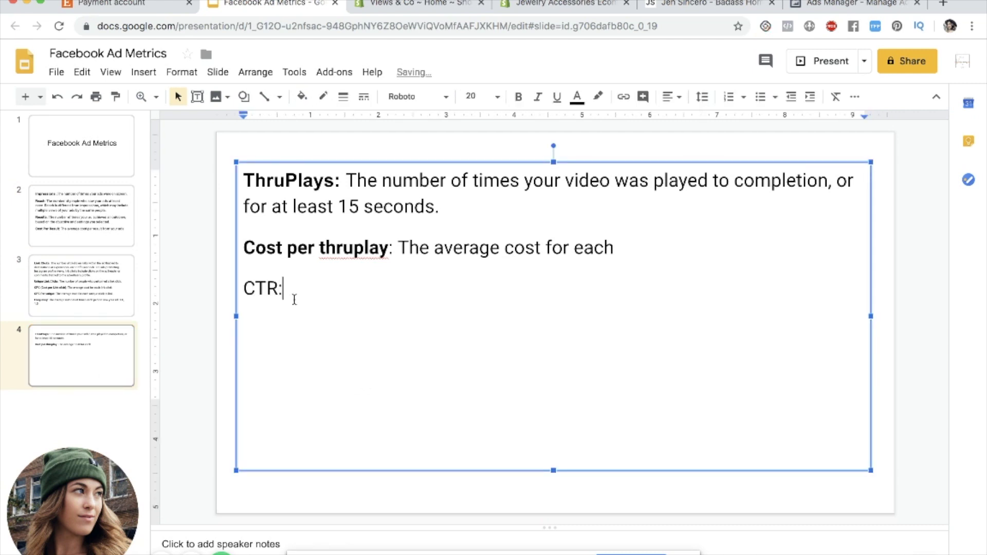
pyautogui.write('Click ')
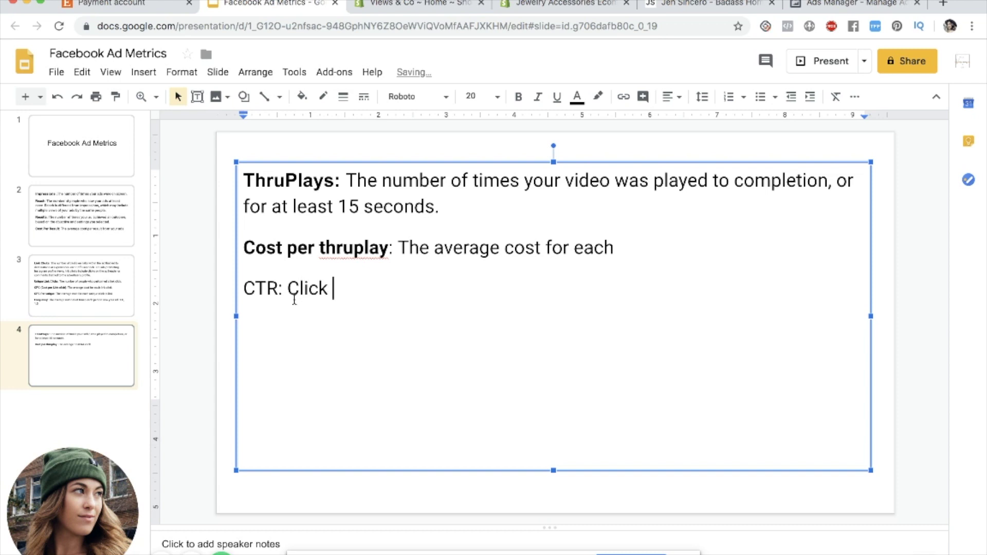
pyautogui.write('through rate')
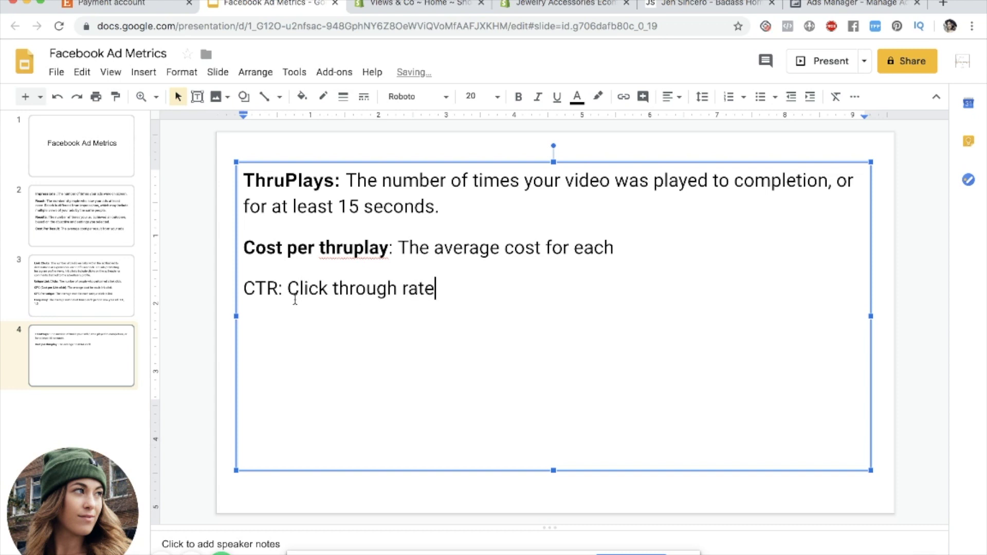
# Step: Make the "CTR:" label bold in the new paragraph on slide 4
pyautogui.moveTo(284, 287); pyautogui.dragTo(244, 288)
pyautogui.click(519, 97)
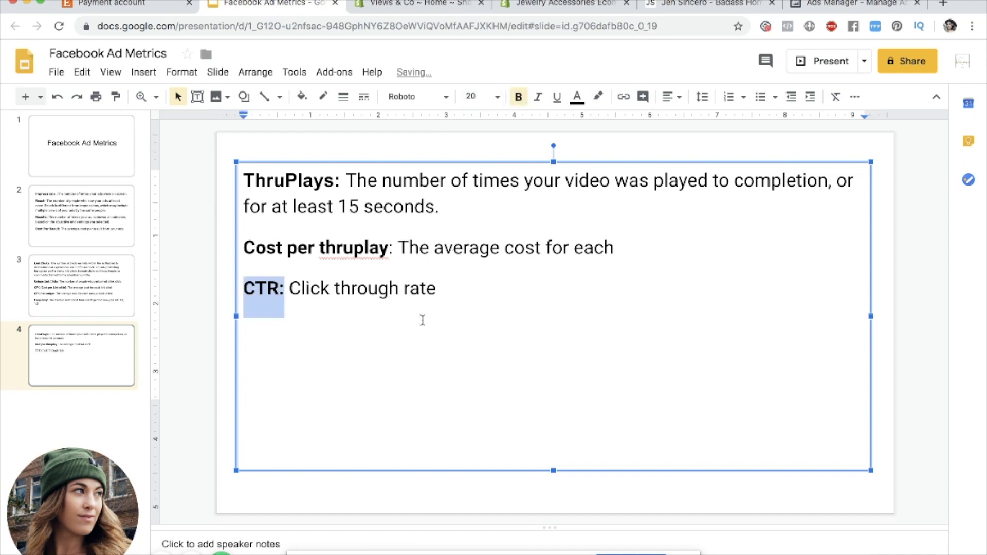
pyautogui.click(455, 297)
# Step: Extend the CTR definition with the benchmark ", e-commerce 1.5%" at the end of the line
pyautogui.click(357, 298)
pyautogui.click(442, 291)
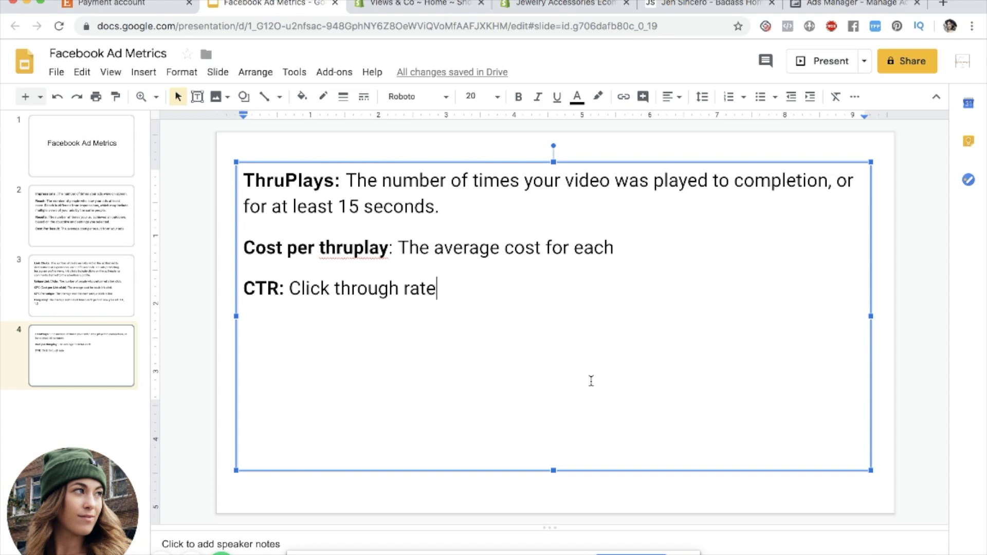
pyautogui.write('=,')
pyautogui.press('BackSpace')
pyautogui.press('BackSpace')
pyautogui.press('BackSpace')
pyautogui.write(', e')
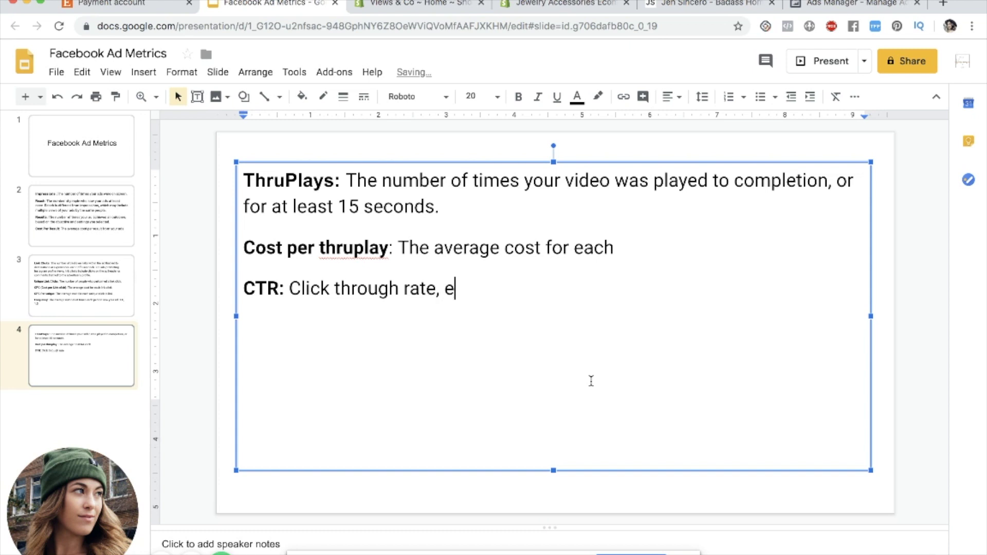
pyautogui.write('-commerce 1.5')
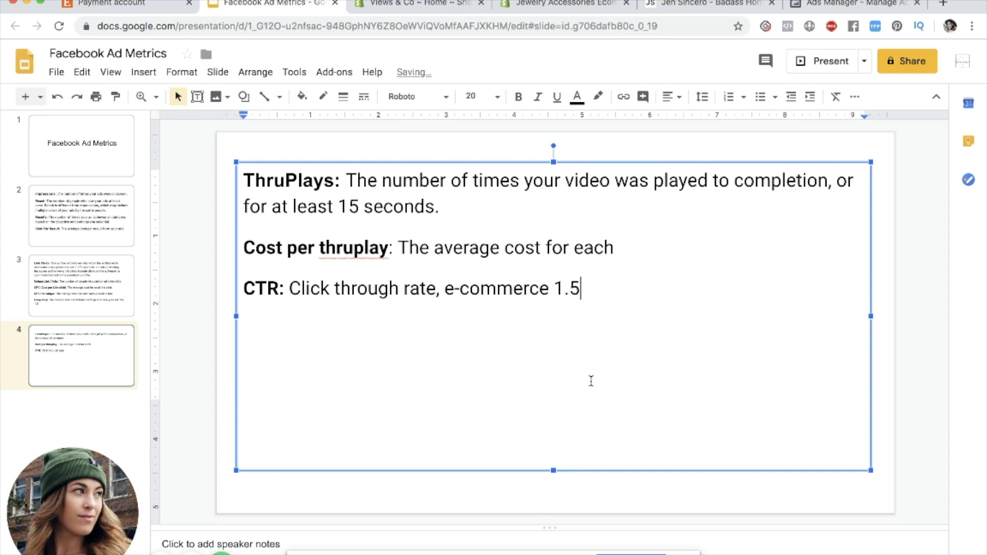
pyautogui.write('%')
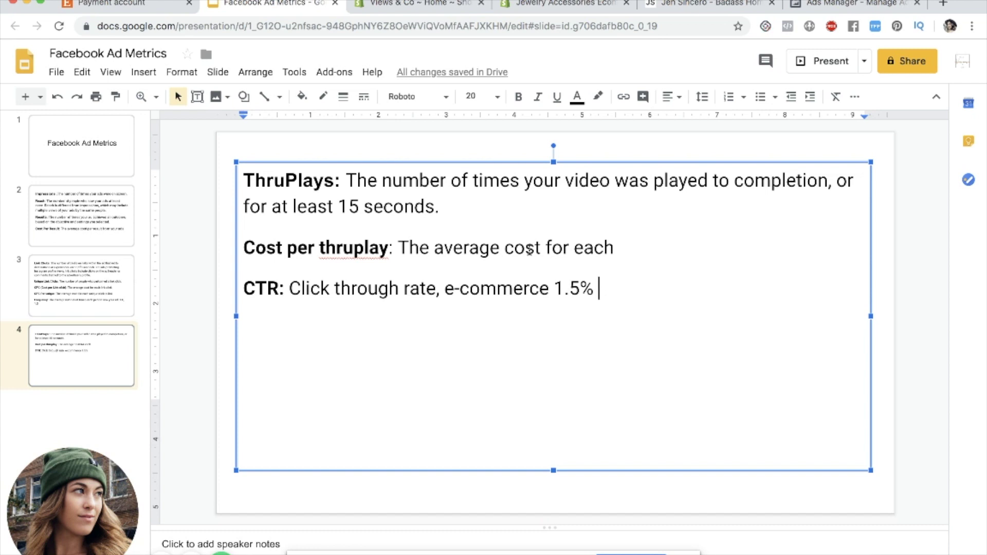
pyautogui.click(358, 288)
pyautogui.click(357, 289)
pyautogui.click(620, 302)
# Step: Switch to Ads Manager, clear the column search in Customize Columns, and examine the cost metrics
pyautogui.click(849, 10)
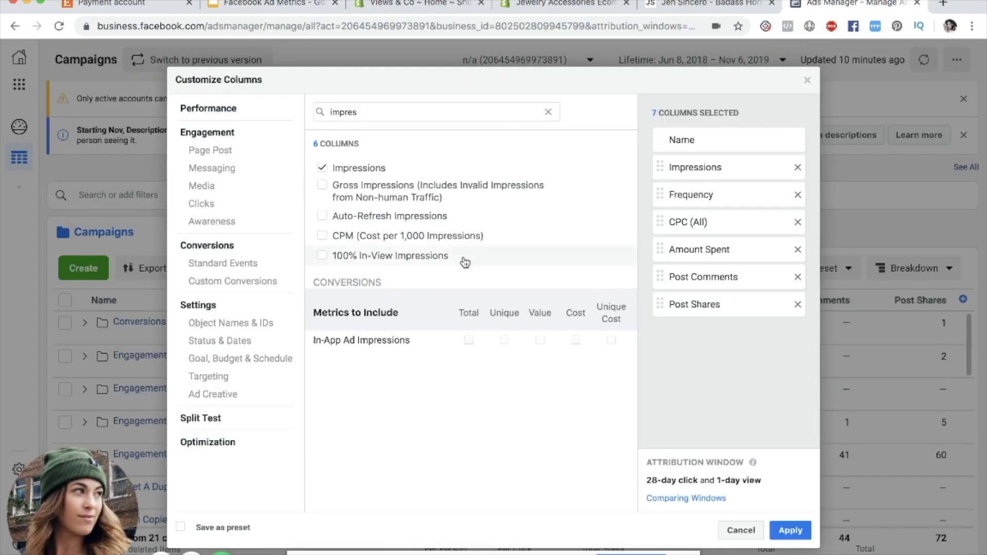
pyautogui.click(549, 113)
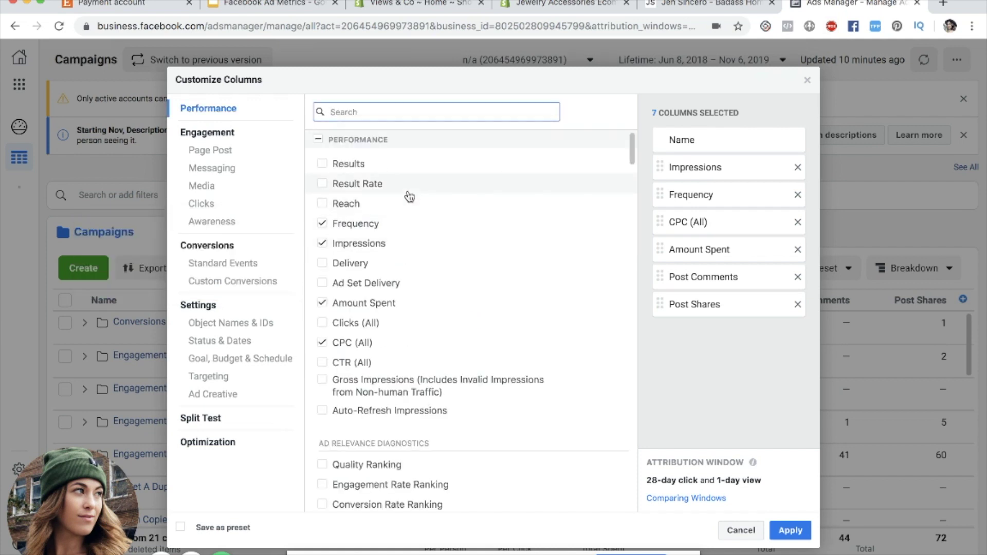
pyautogui.scroll(-2, 408, 195)
pyautogui.scroll(-5, 410, 197)
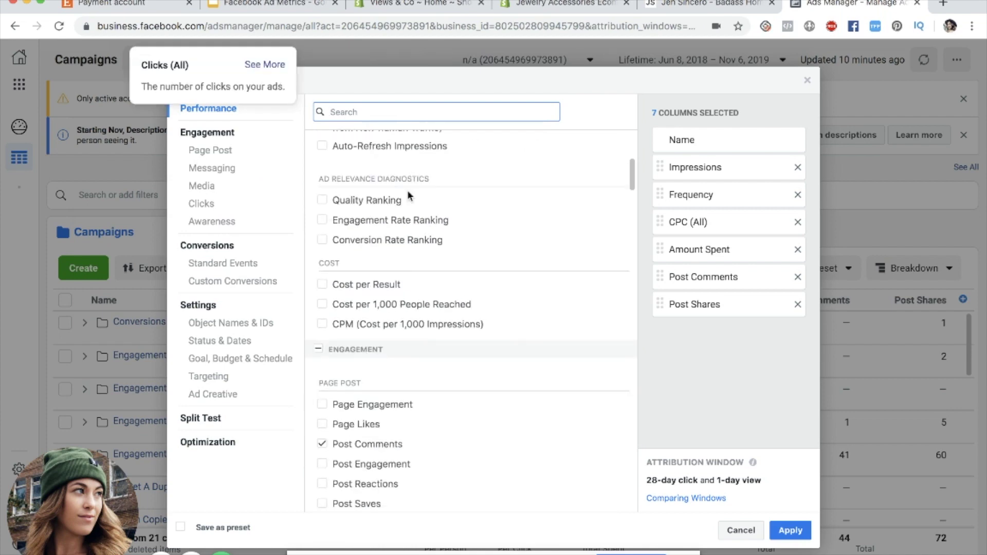
pyautogui.scroll(-3, 409, 196)
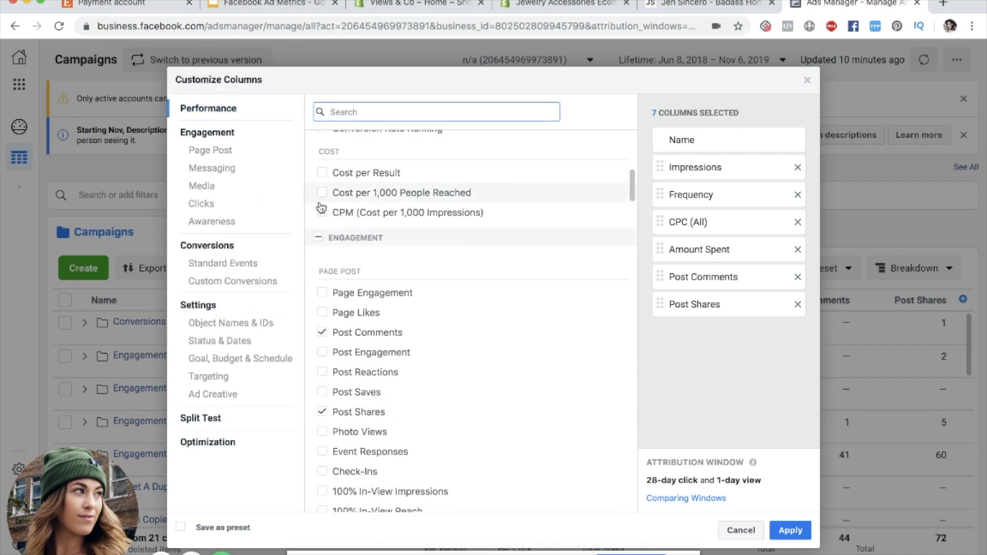
pyautogui.moveTo(418, 219)
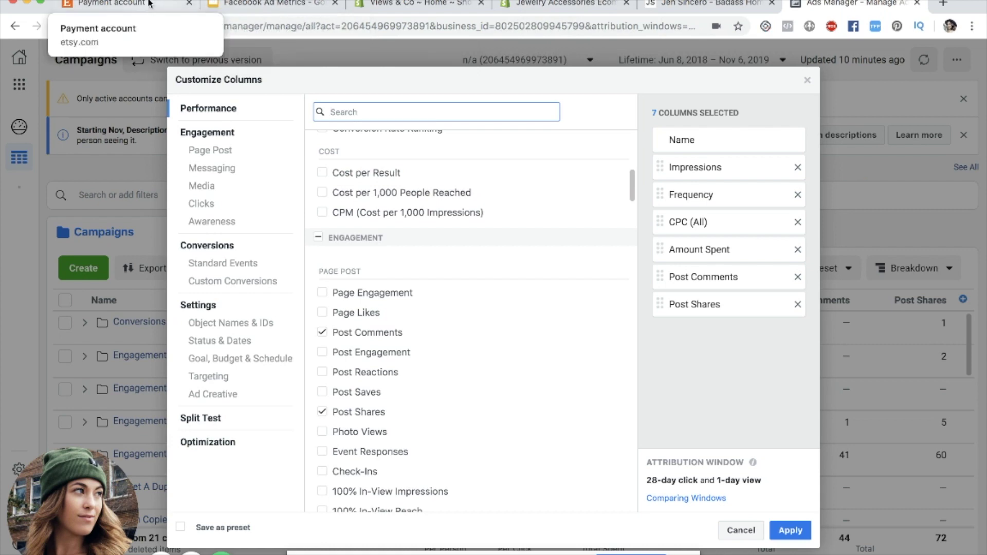
# Step: Switch to the Facebook Ad Metrics presentation and view the impressions and reach definitions on slide 2
pyautogui.click(261, 10)
pyautogui.click(107, 232)
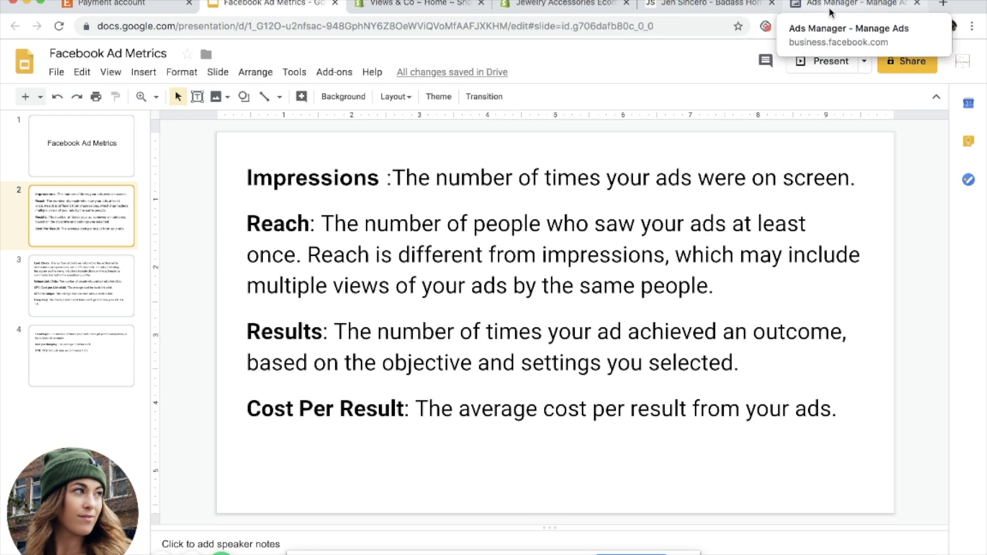
# Step: Return to Ads Manager and examine the available engagement columns, from page post and messaging to media and click metrics
pyautogui.click(848, 4)
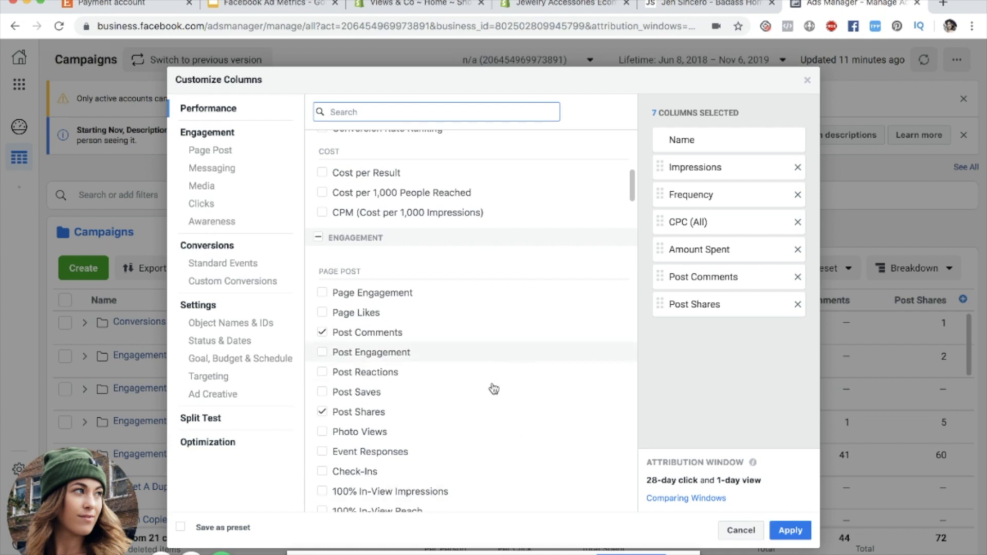
pyautogui.scroll(-3, 483, 401)
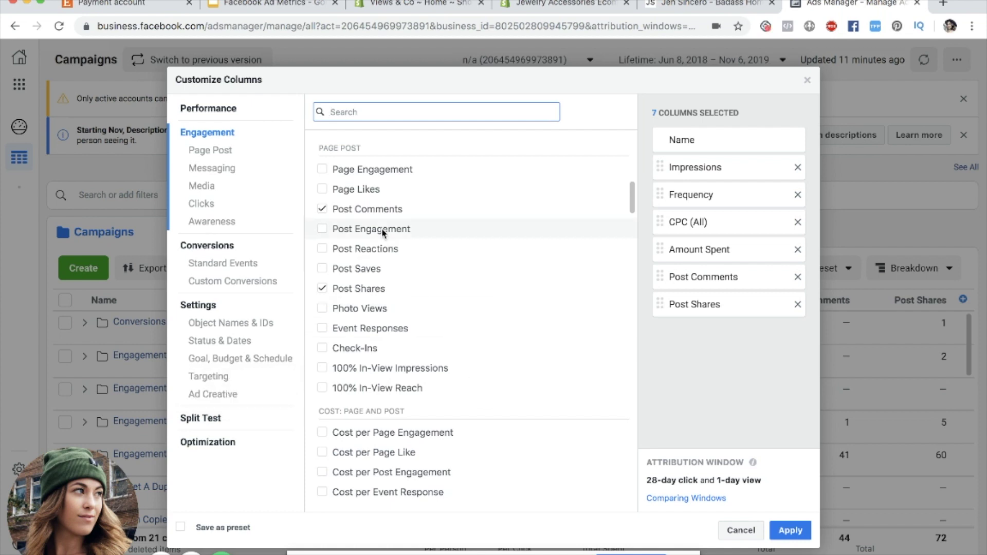
pyautogui.moveTo(364, 261)
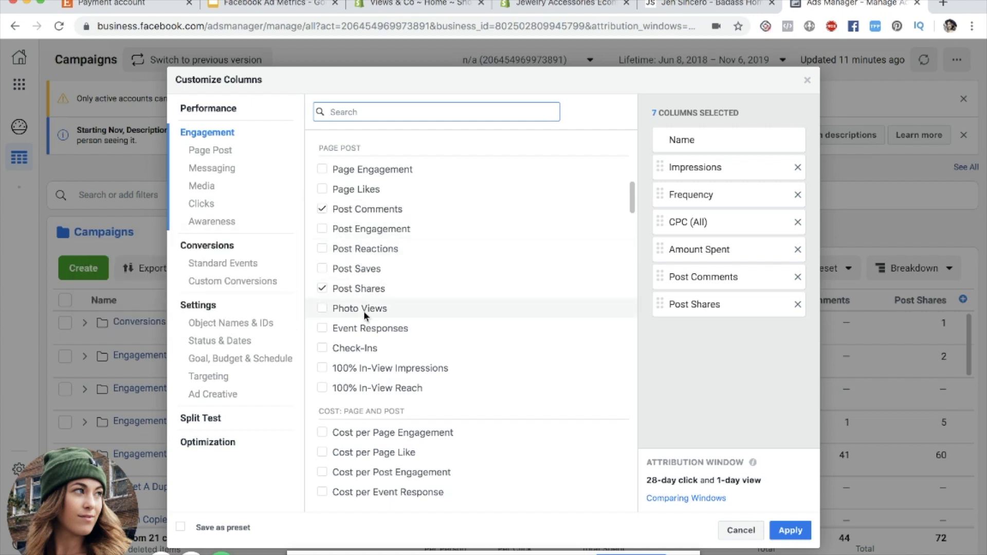
pyautogui.scroll(-1, 363, 313)
pyautogui.scroll(-4, 409, 337)
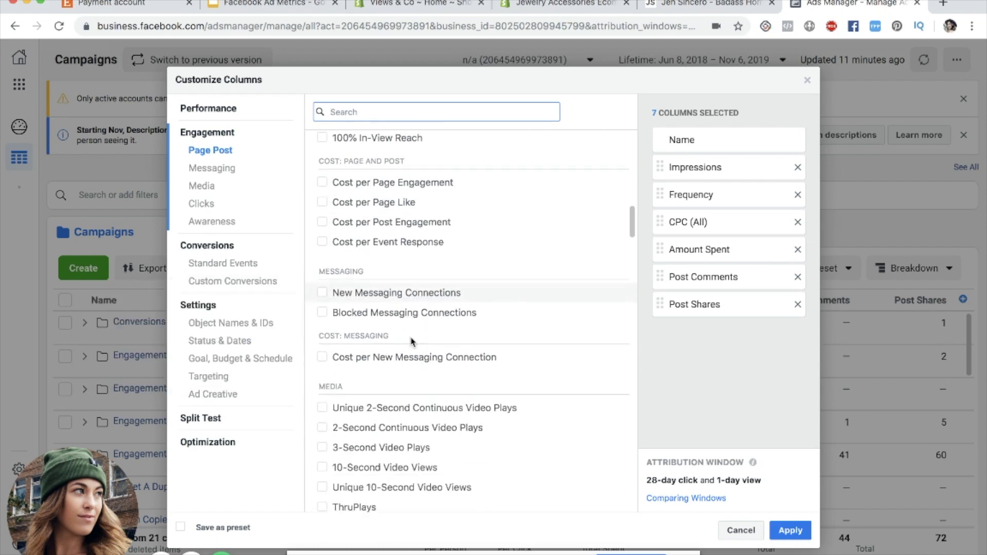
pyautogui.scroll(-8, 411, 341)
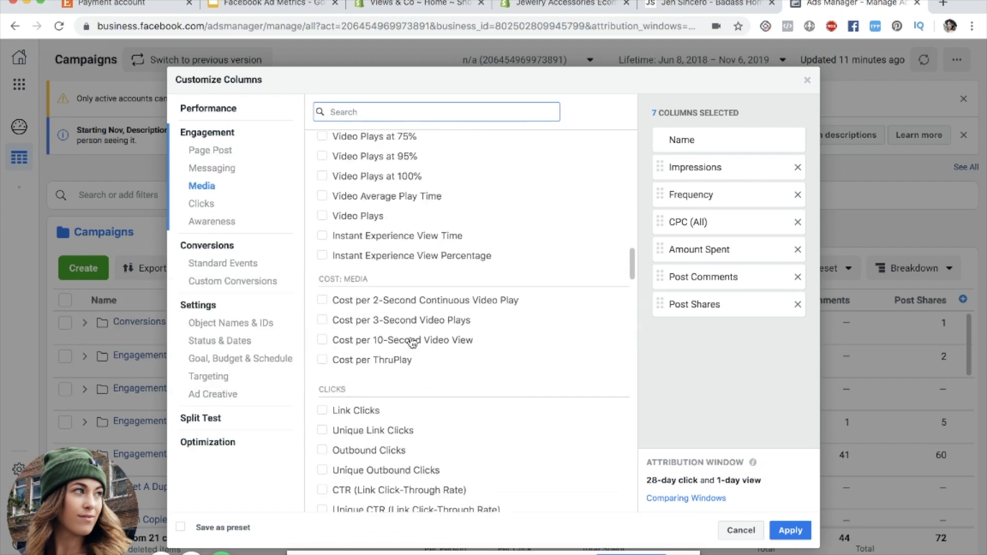
pyautogui.scroll(-9, 412, 343)
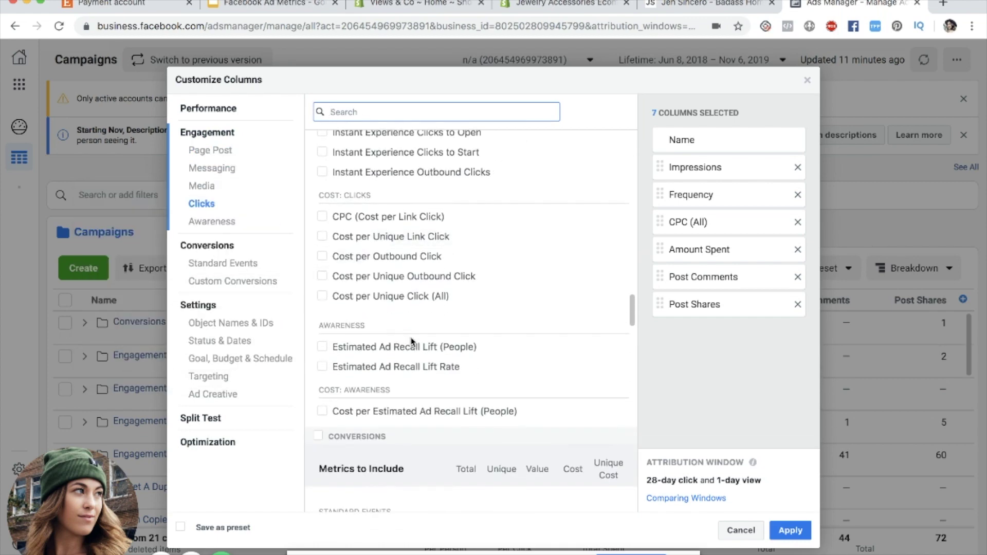
# Step: Examine the conversion, settings, targeting, ad creative, split test and optimization columns available for the report
pyautogui.scroll(-6, 412, 341)
pyautogui.scroll(-7, 411, 341)
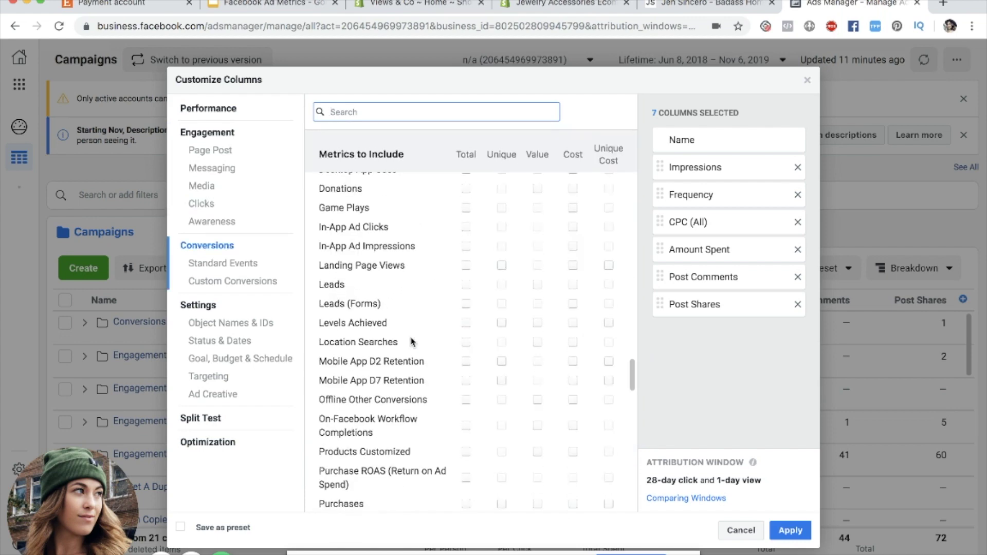
pyautogui.scroll(5, 411, 342)
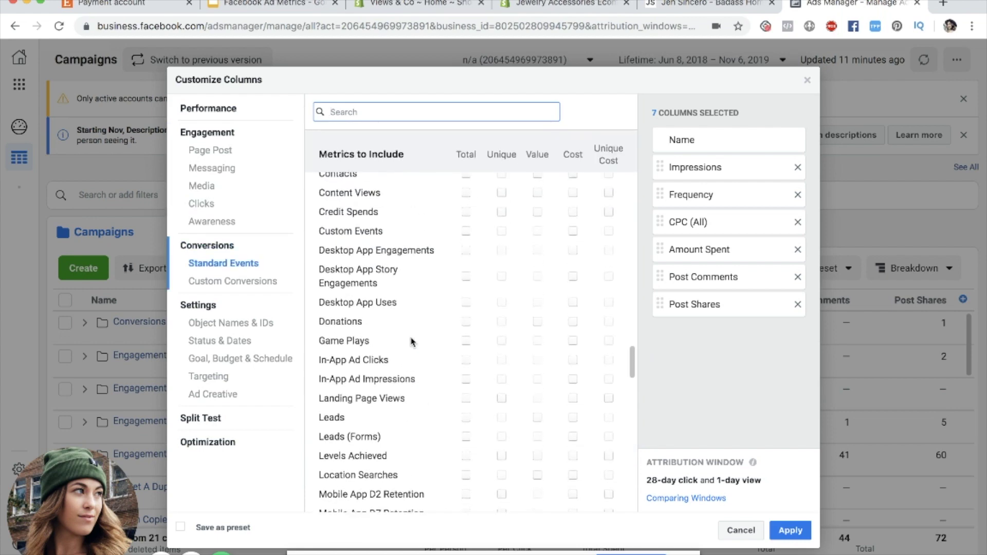
pyautogui.scroll(2, 412, 341)
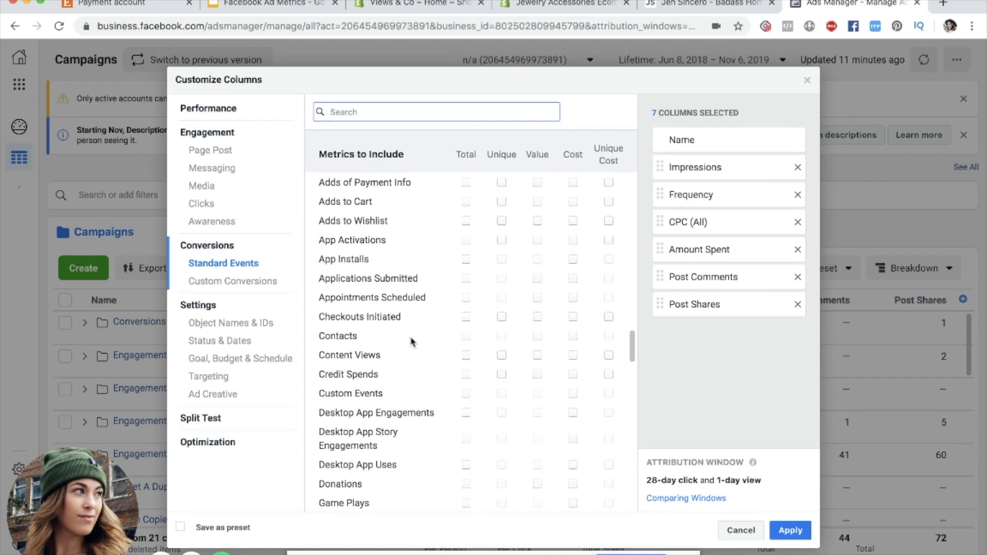
pyautogui.scroll(-15, 412, 341)
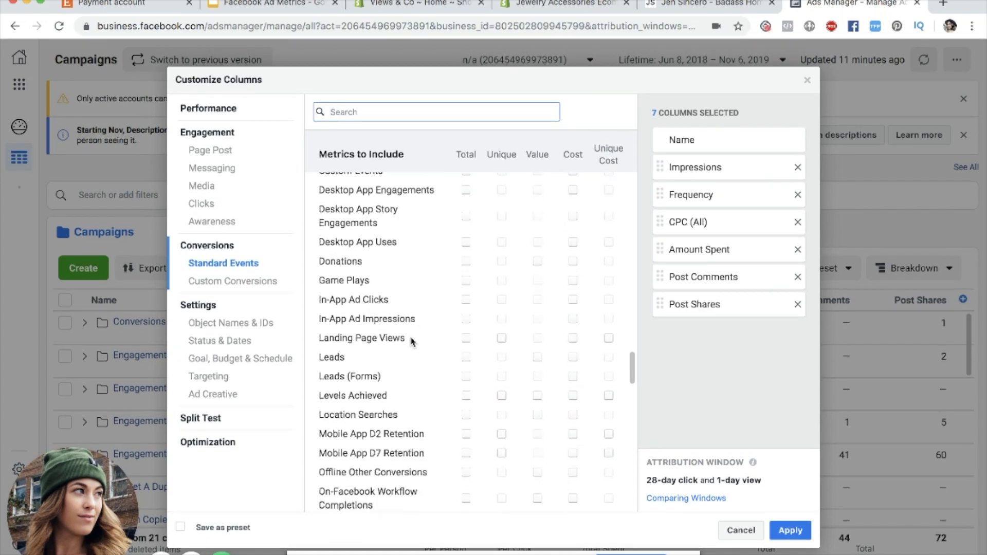
pyautogui.scroll(-10, 411, 342)
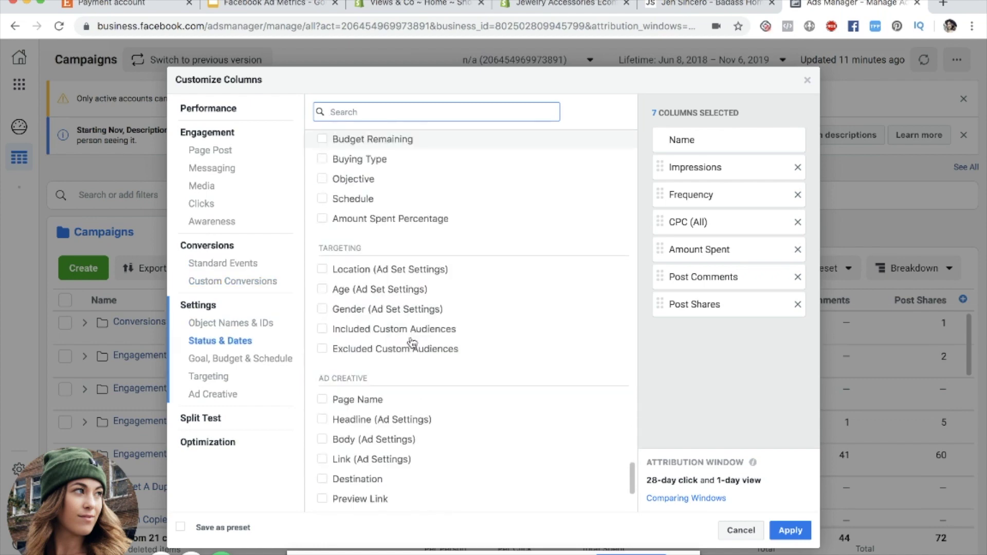
pyautogui.scroll(-1, 411, 343)
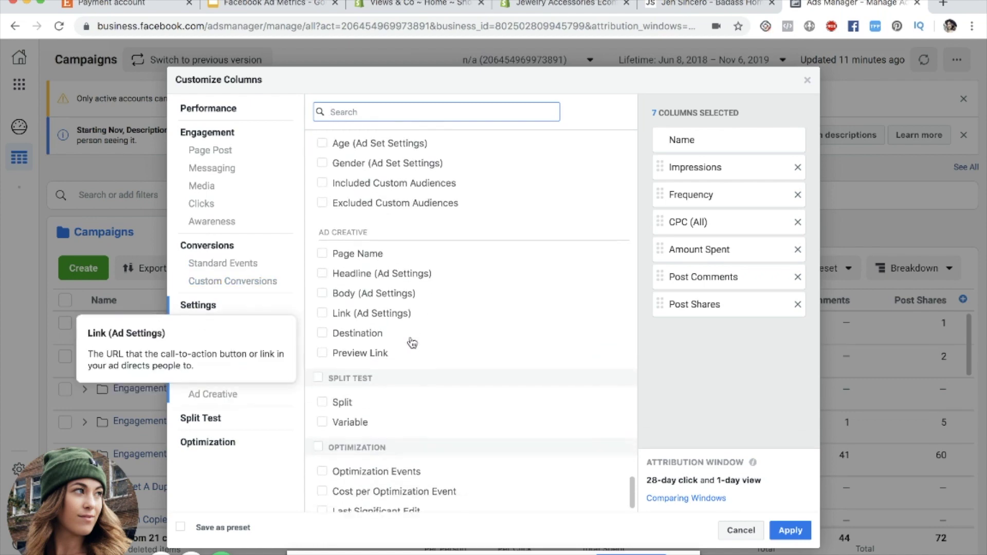
pyautogui.scroll(8, 411, 339)
pyautogui.scroll(10, 411, 339)
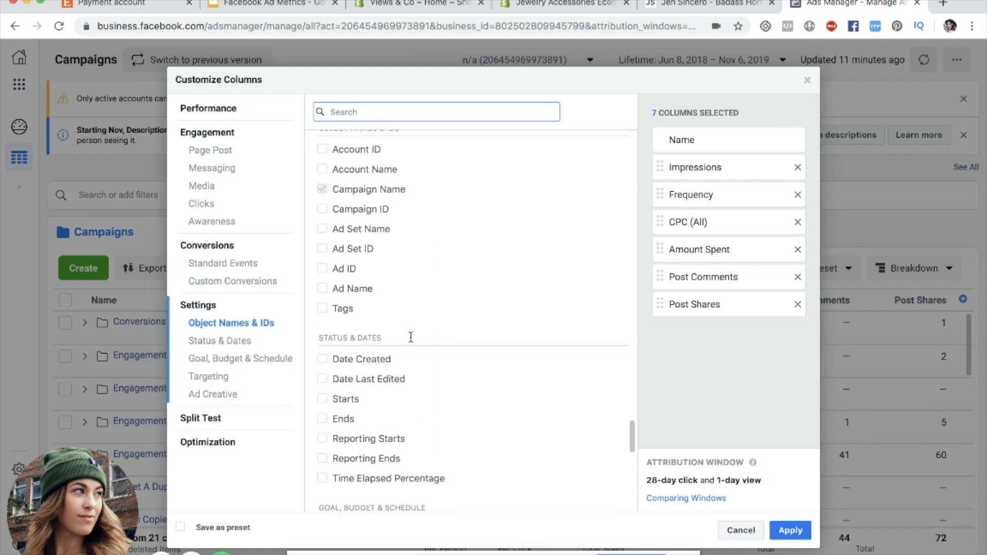
# Step: Go back to the engagement columns and examine the media and click metrics, including the descriptions of Video Plays at 100% and Unique CTR
pyautogui.scroll(5, 411, 341)
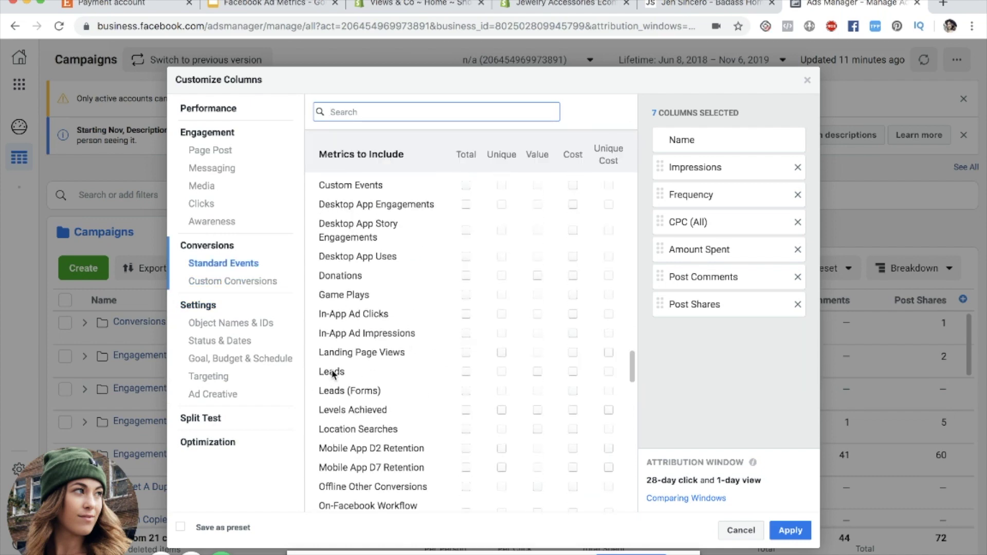
pyautogui.scroll(6, 486, 324)
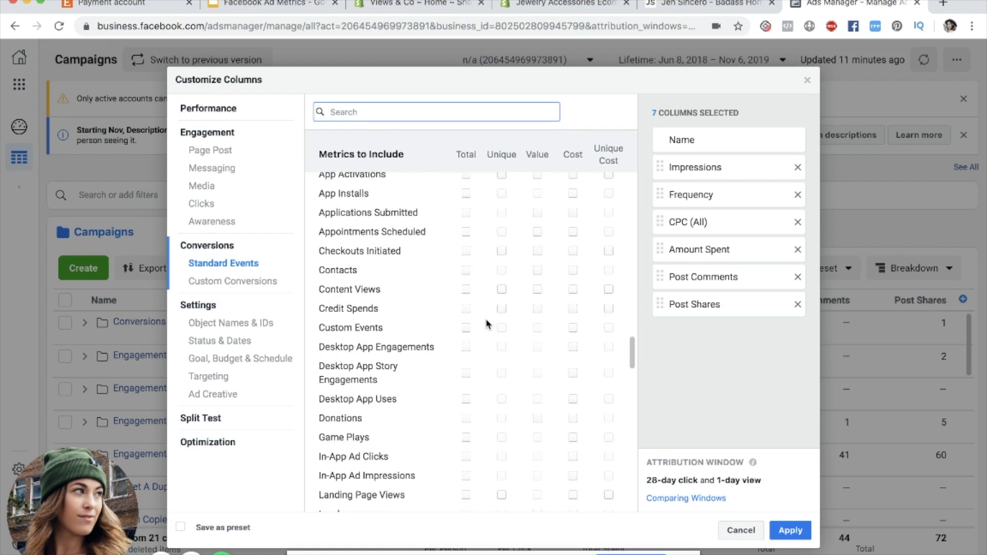
pyautogui.scroll(10, 374, 435)
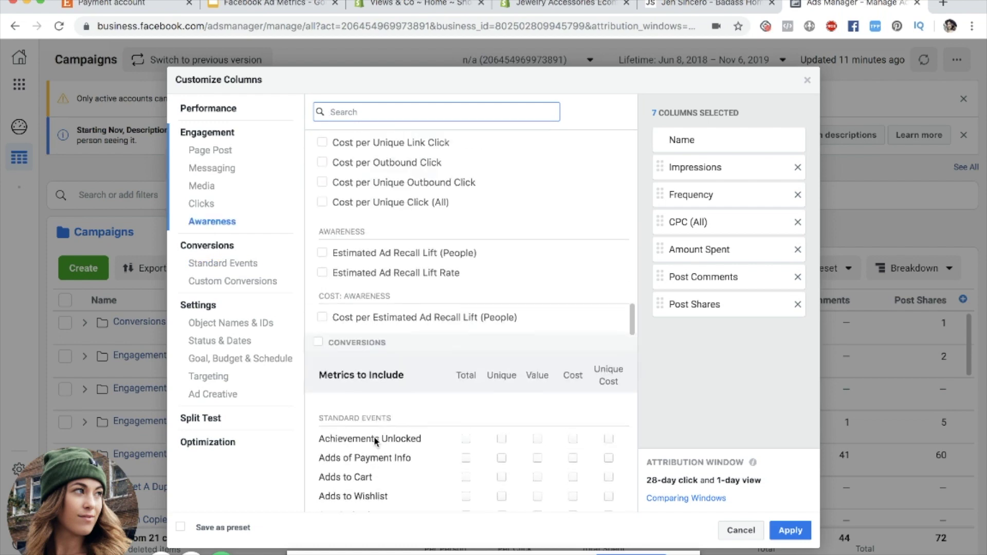
pyautogui.scroll(10, 375, 436)
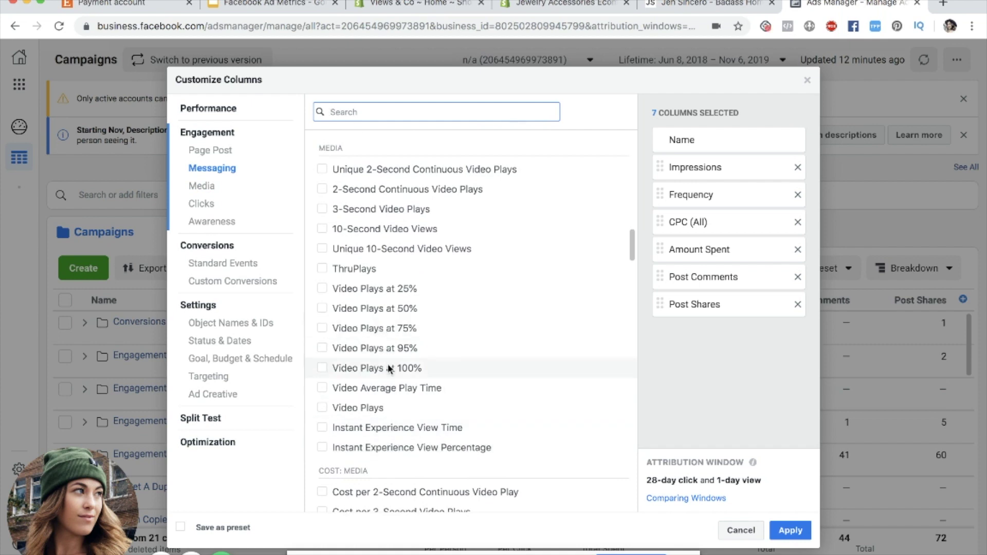
pyautogui.moveTo(423, 368)
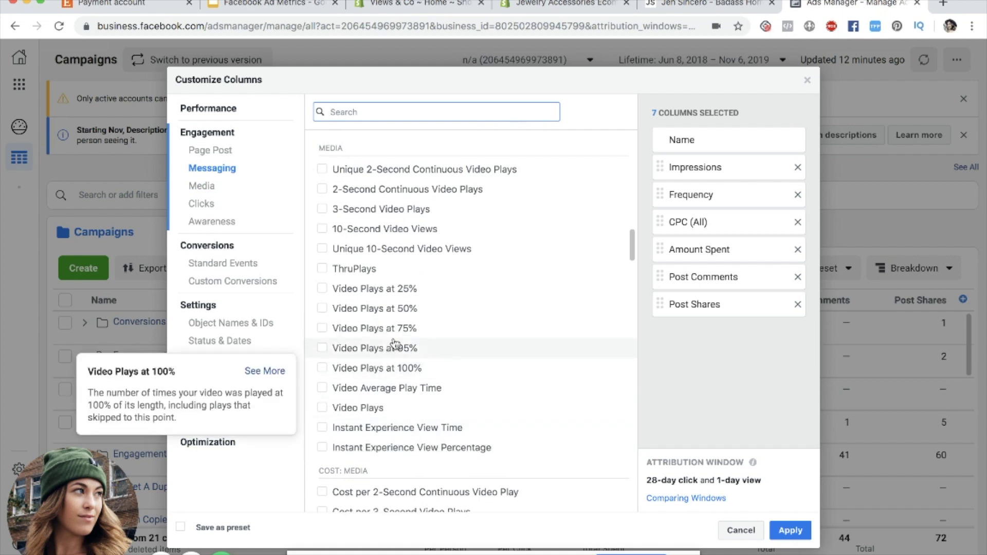
pyautogui.scroll(-1, 478, 354)
pyautogui.scroll(-7, 482, 356)
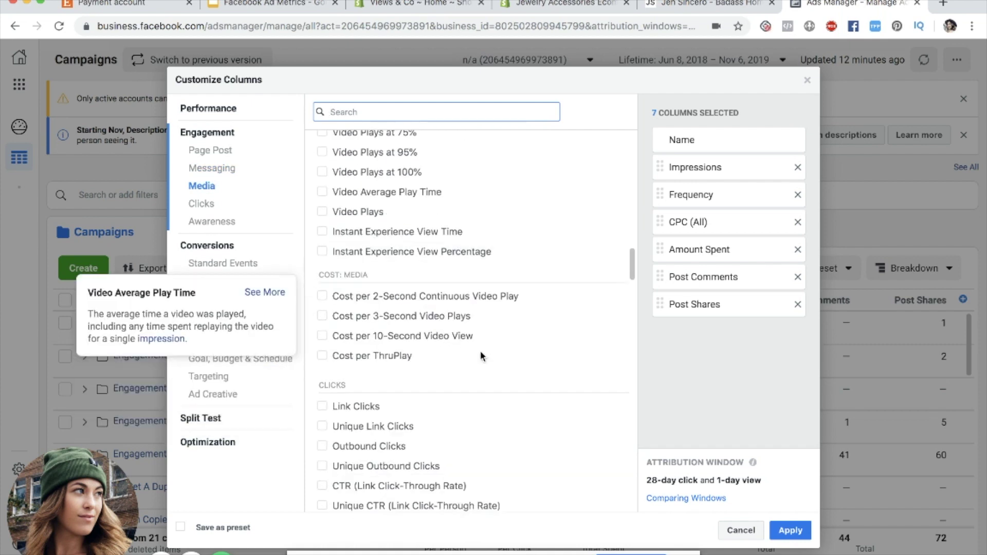
pyautogui.scroll(-2, 482, 356)
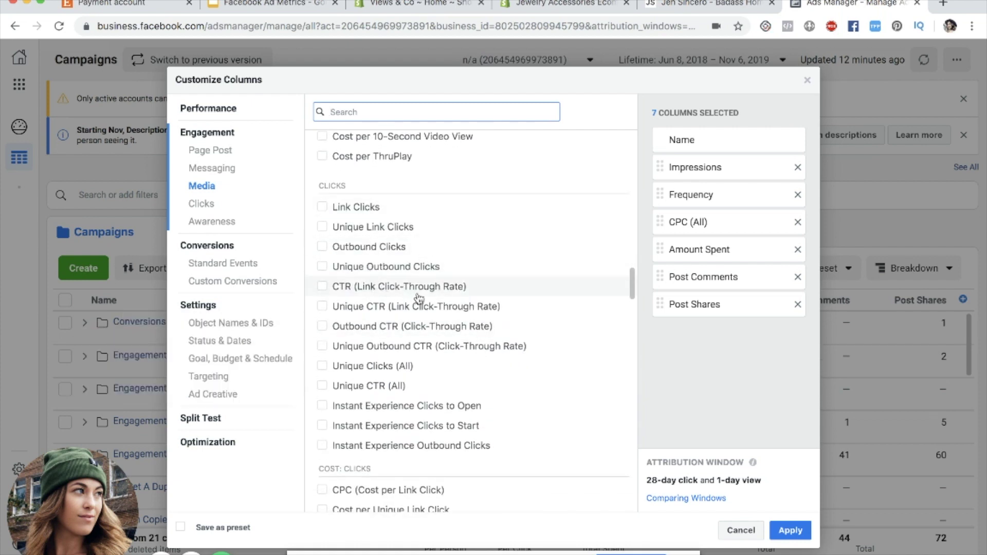
pyautogui.moveTo(476, 296)
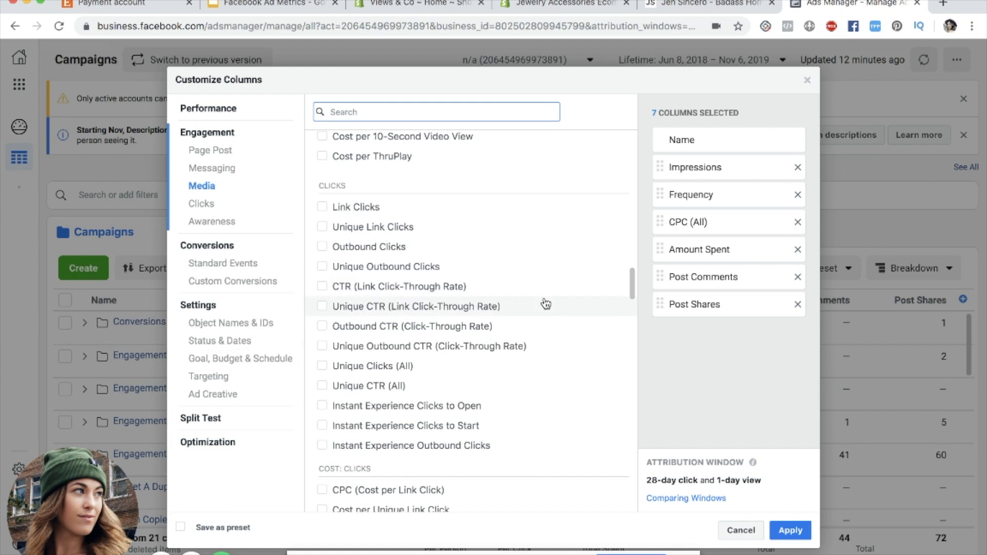
pyautogui.moveTo(546, 305)
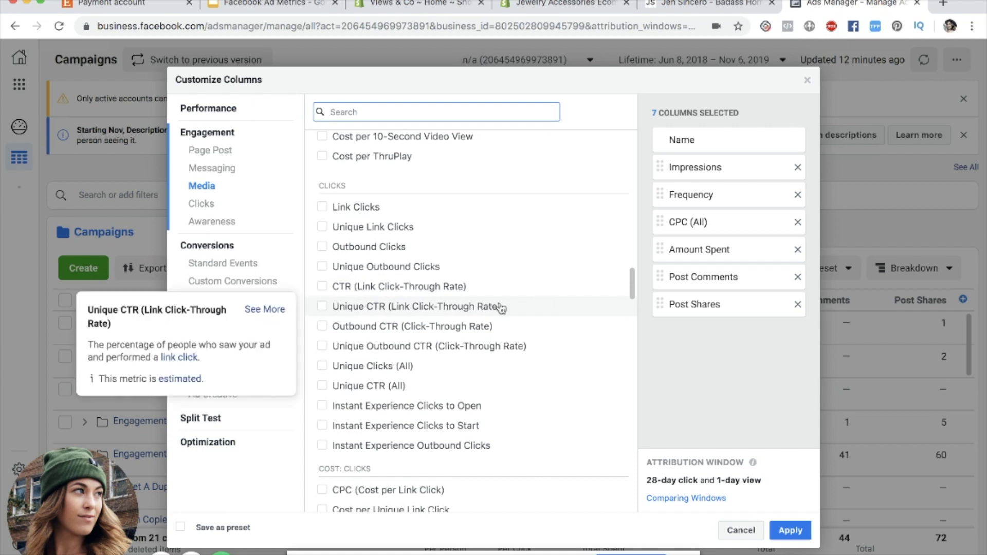
pyautogui.scroll(-3, 493, 346)
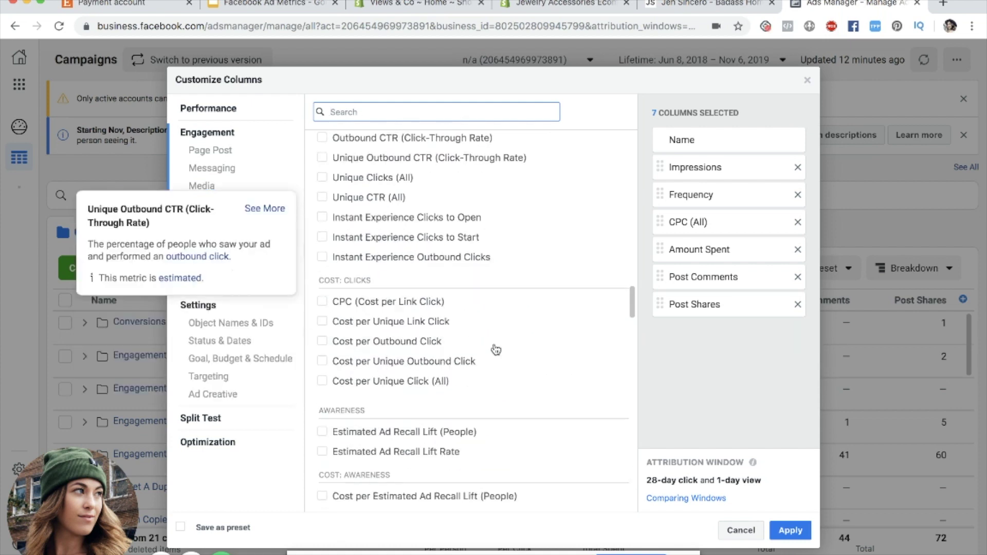
# Step: Examine the awareness metrics and the standard event columns under Conversions, from Achievements Unlocked to Leads
pyautogui.scroll(-6, 494, 348)
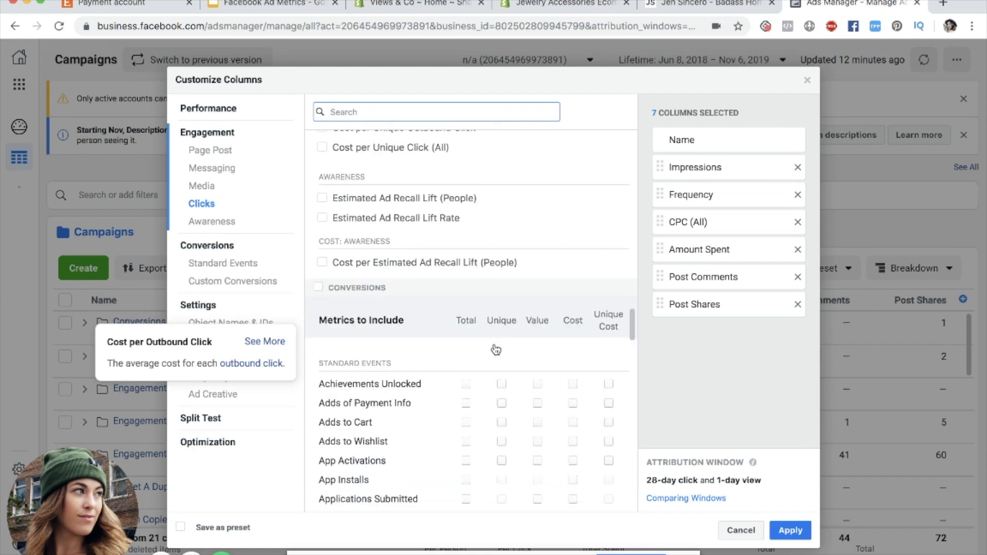
pyautogui.scroll(-7, 496, 350)
pyautogui.scroll(8, 494, 344)
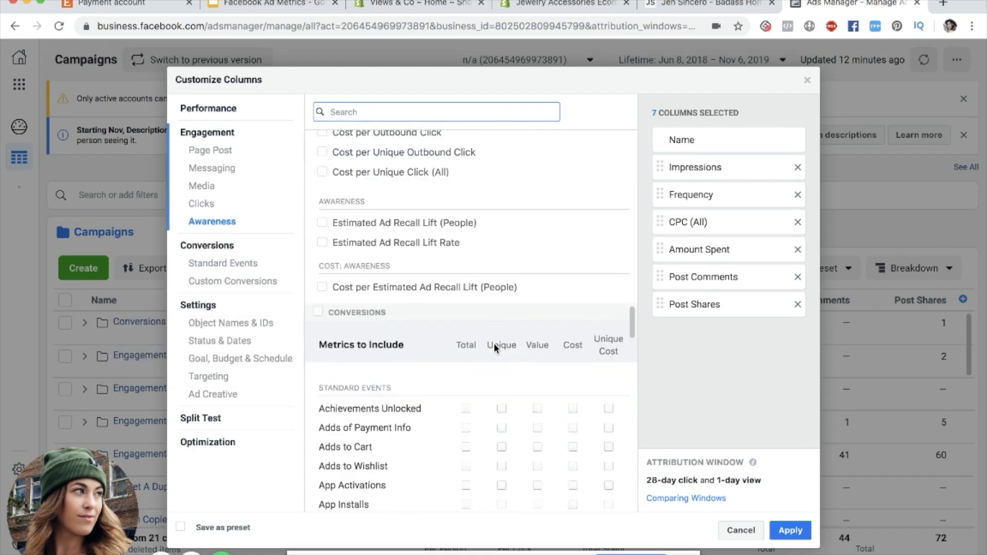
pyautogui.scroll(-3, 465, 371)
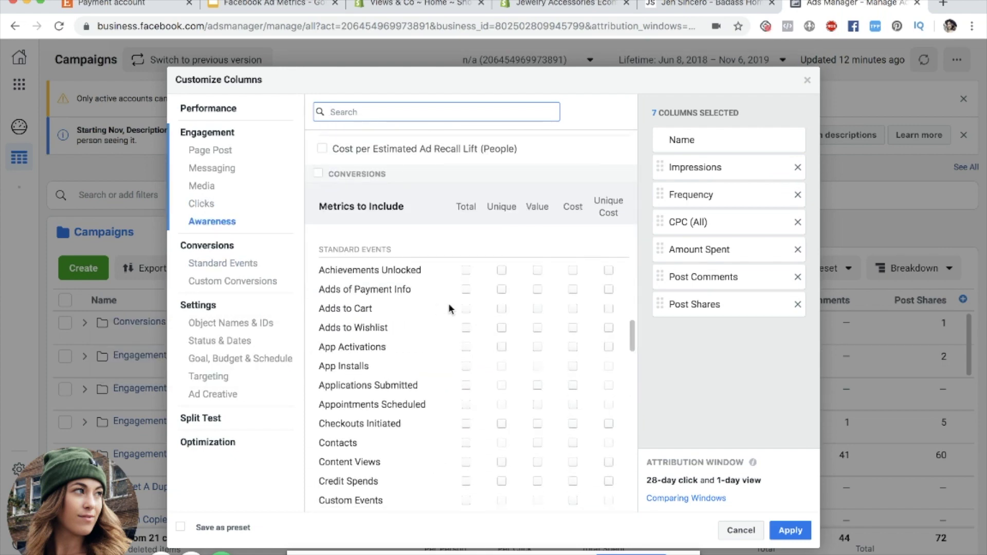
pyautogui.scroll(-2, 437, 318)
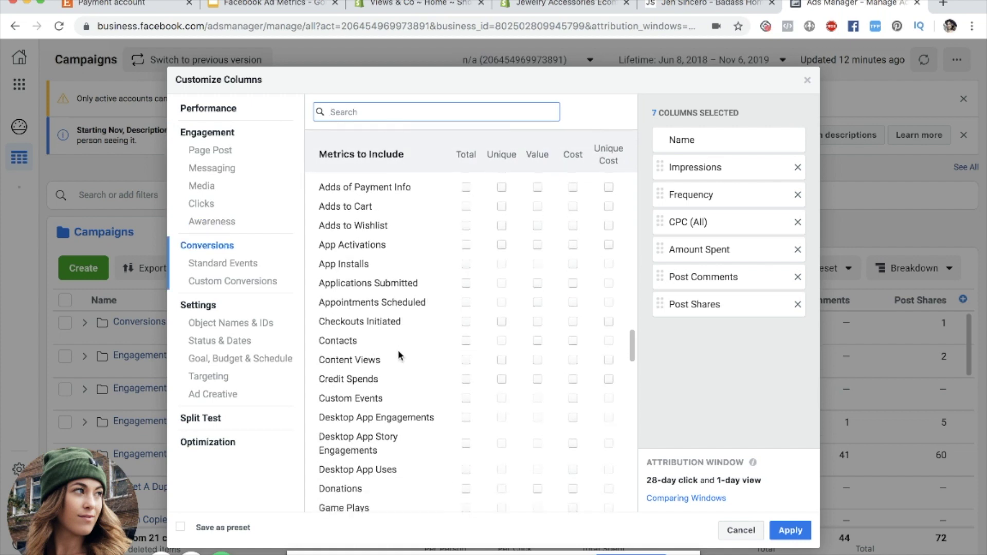
pyautogui.scroll(-2, 411, 375)
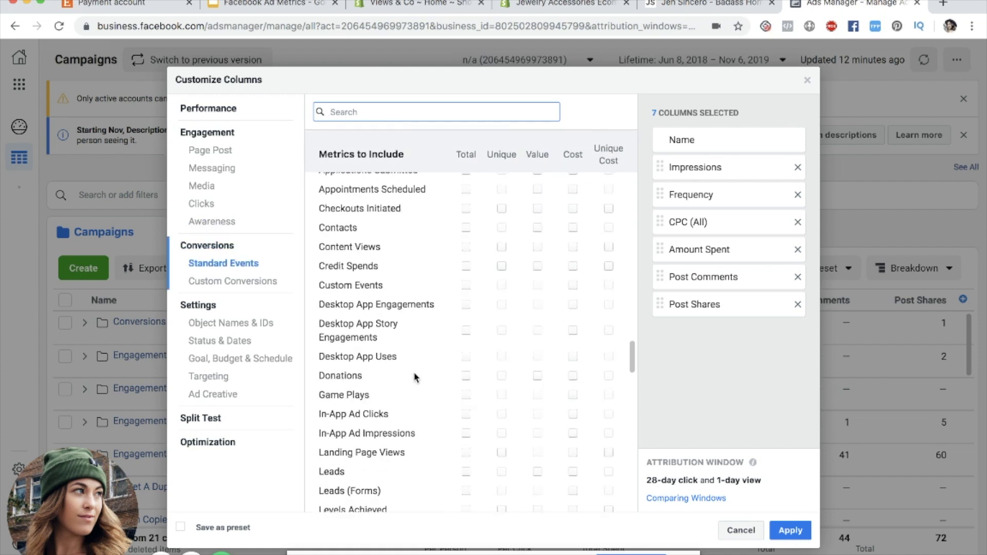